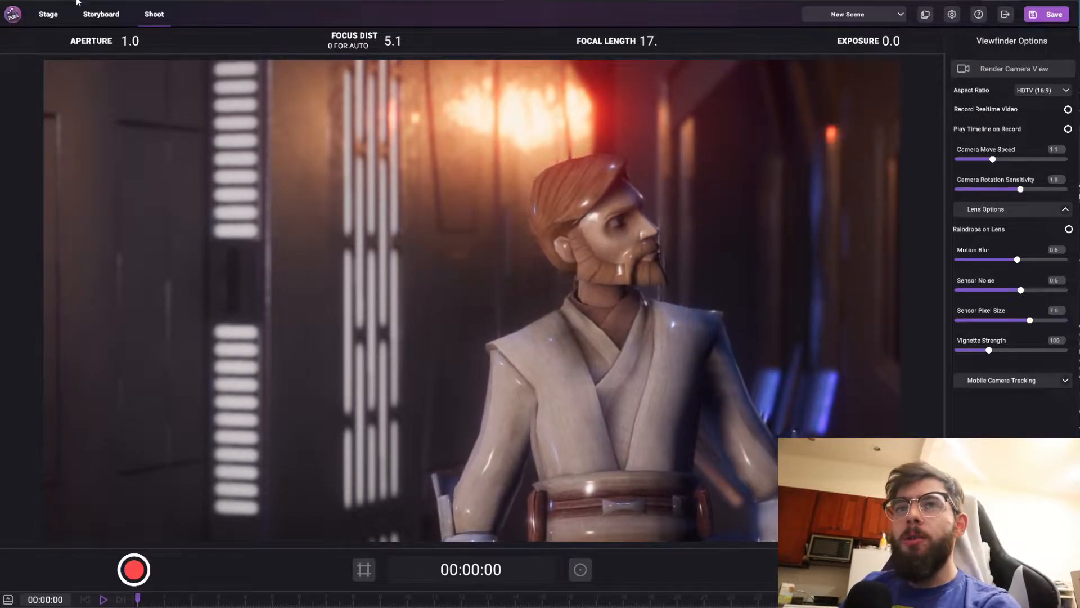
Switch to the Stage view and move the viewpoint closer to the Obi-Wan character in the corridor
left_click(50, 17)
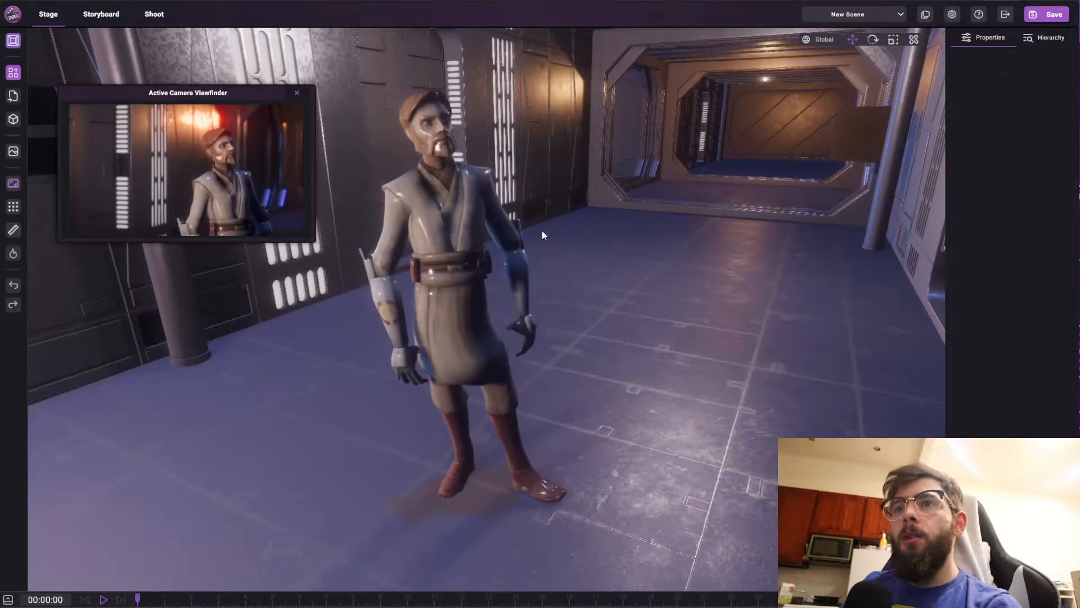
right_click_drag(684, 241, 629, 203)
key("a")
key("w")
key("d")
key("e")
key("q")
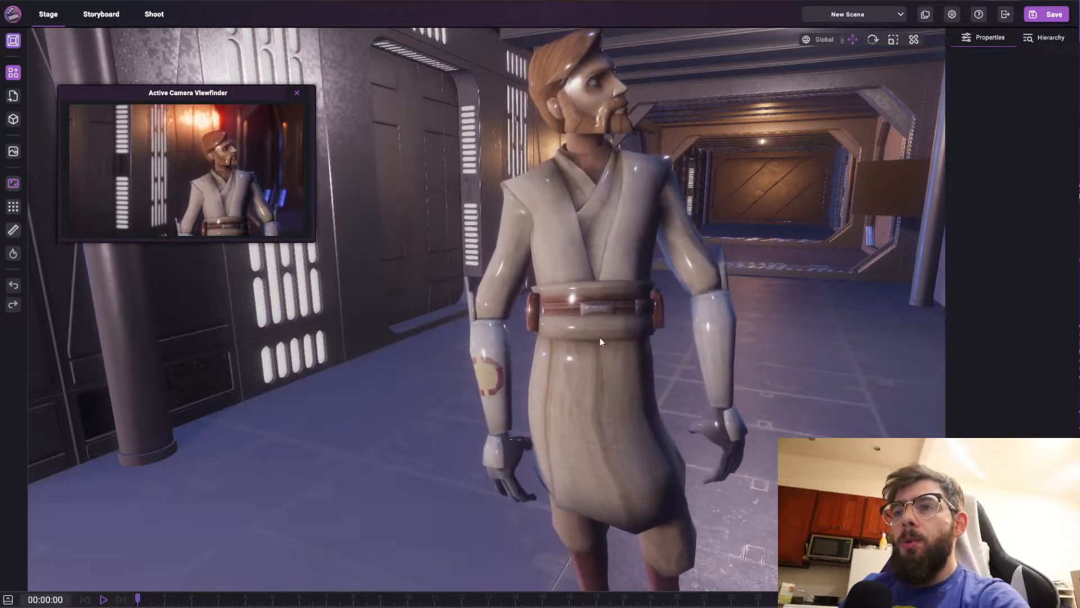
right_click_drag(509, 322, 527, 289)
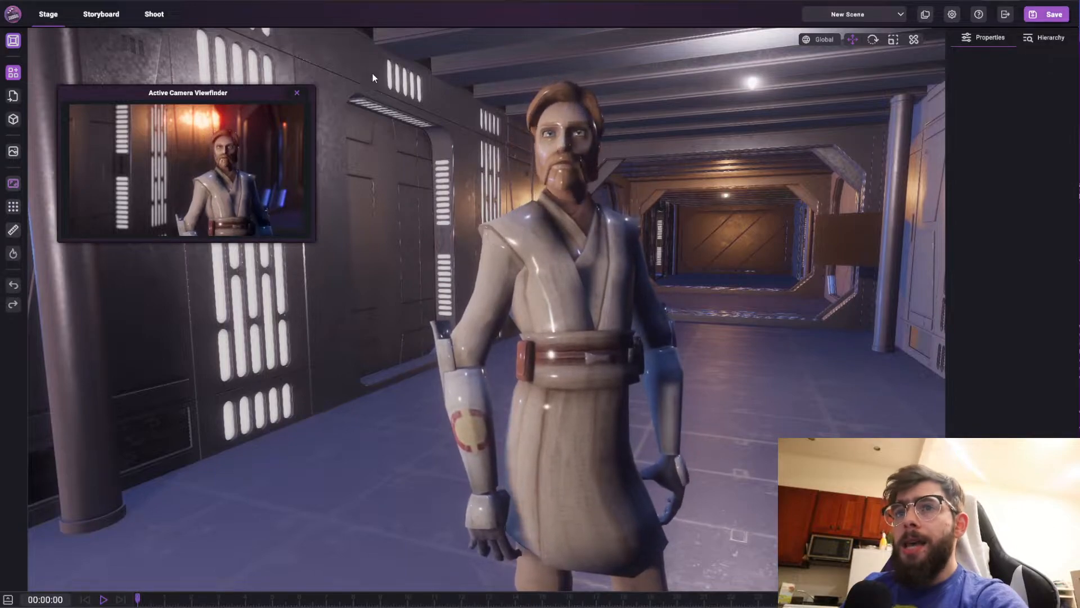
Select the Obi-Wan character and open its object materials editor
left_click(362, 209)
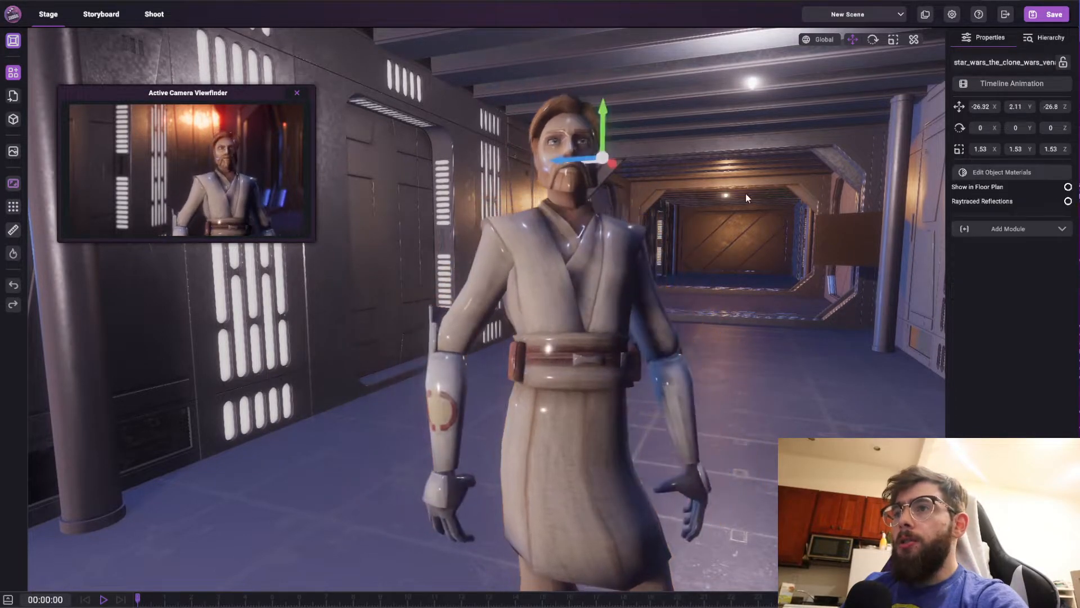
right_click_drag(770, 192, 902, 62)
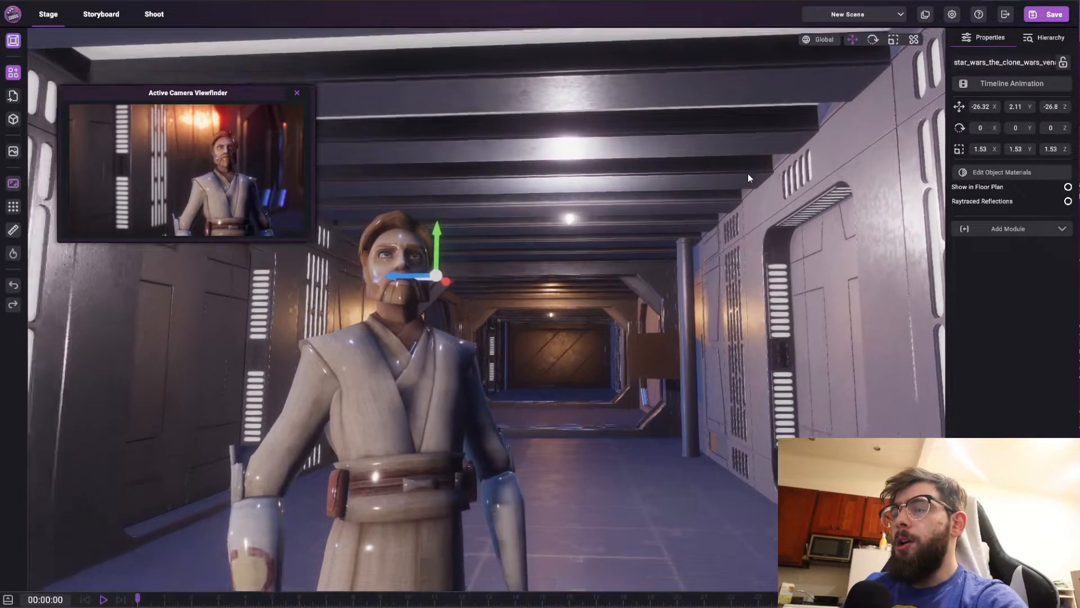
right_click_drag(748, 173, 612, 270)
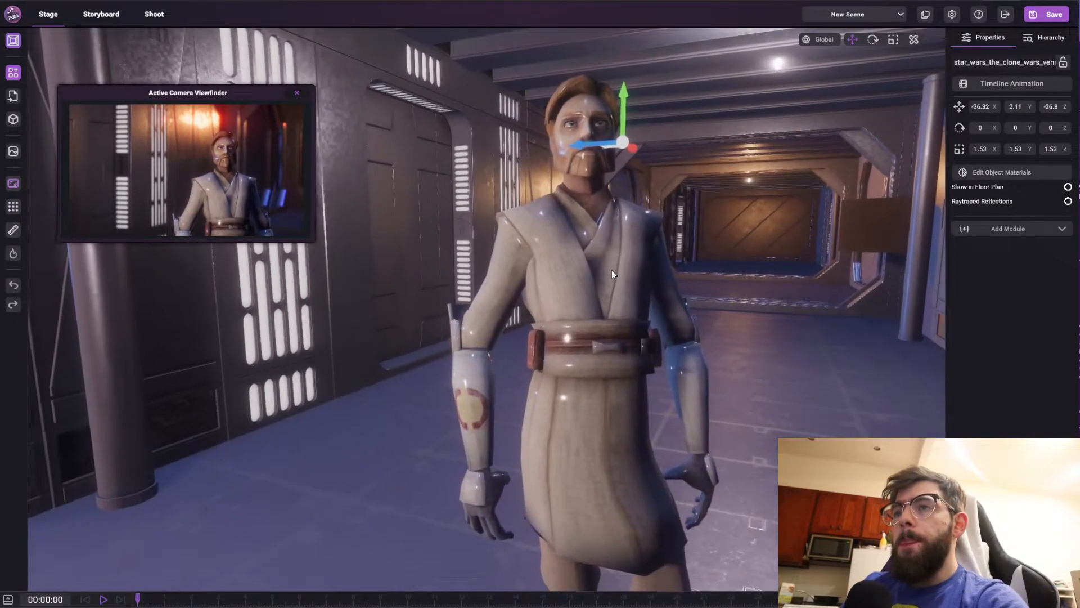
left_click(584, 259)
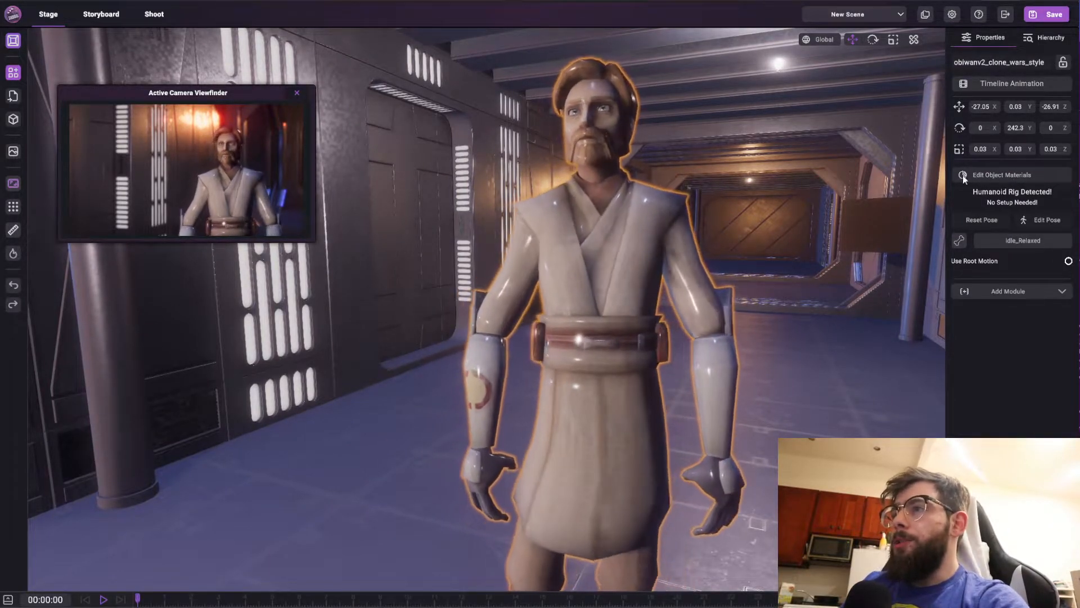
left_click(1007, 175)
left_click(893, 197)
left_click_drag(857, 153, 862, 198)
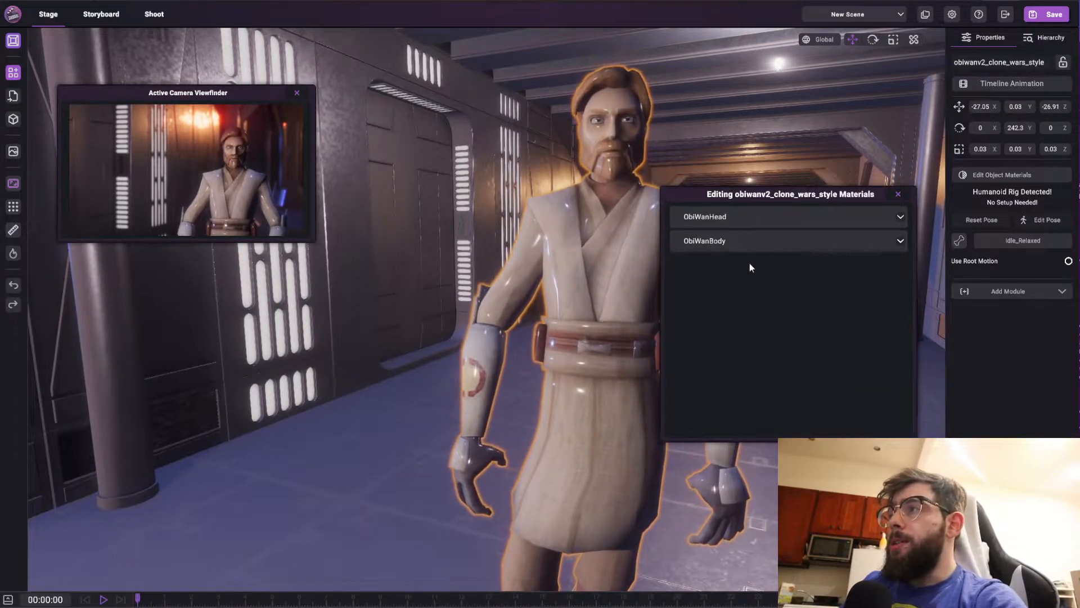
left_click_drag(805, 188, 815, 222)
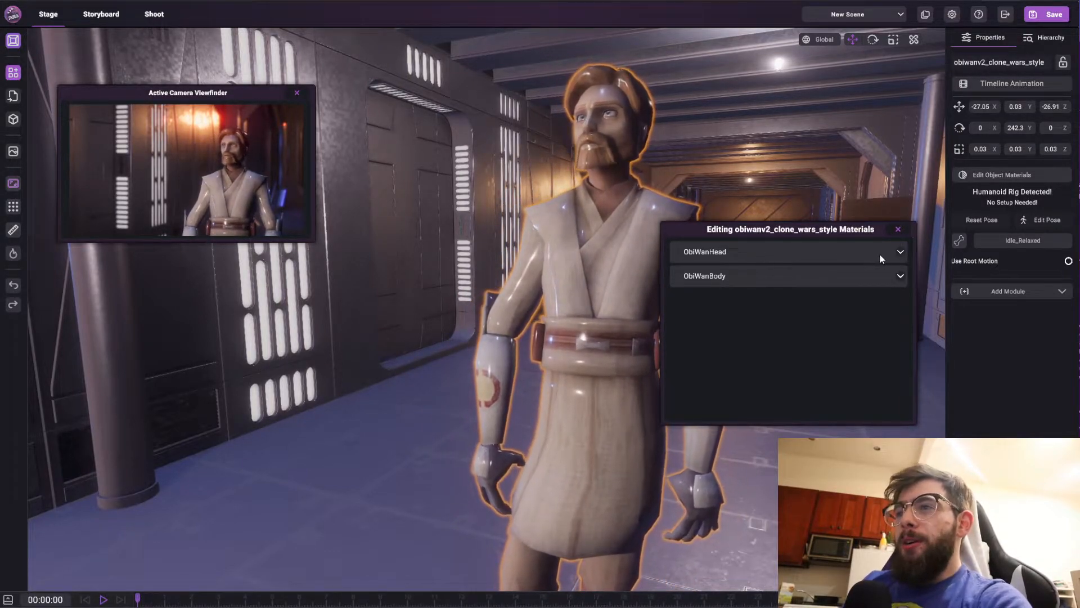
Expand the ObiWanHead material and inspect its tint color picker, closing it unchanged
left_click(900, 252)
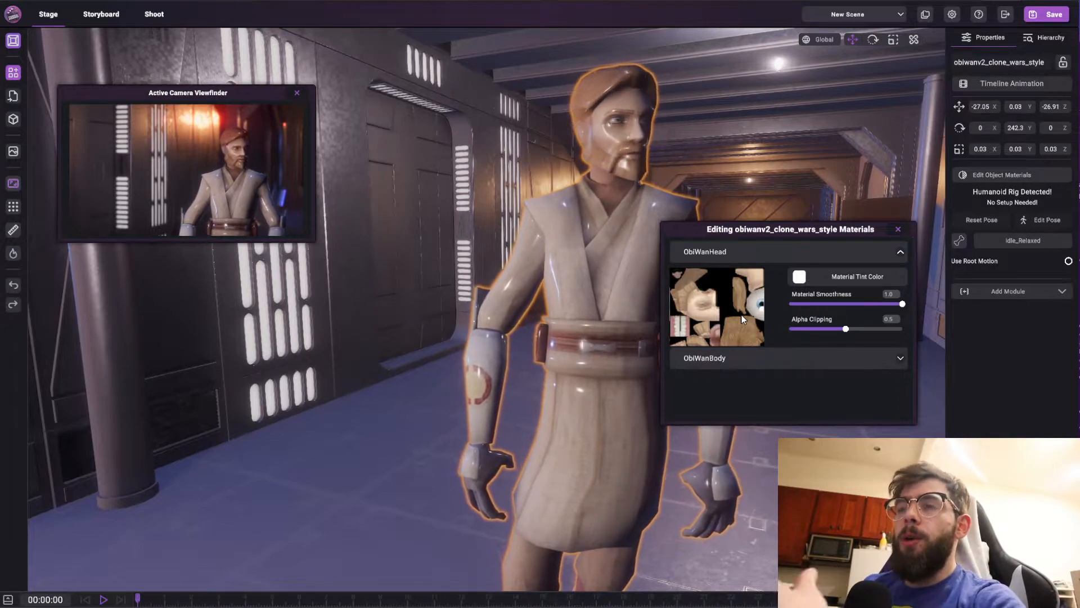
left_click_drag(787, 225, 803, 220)
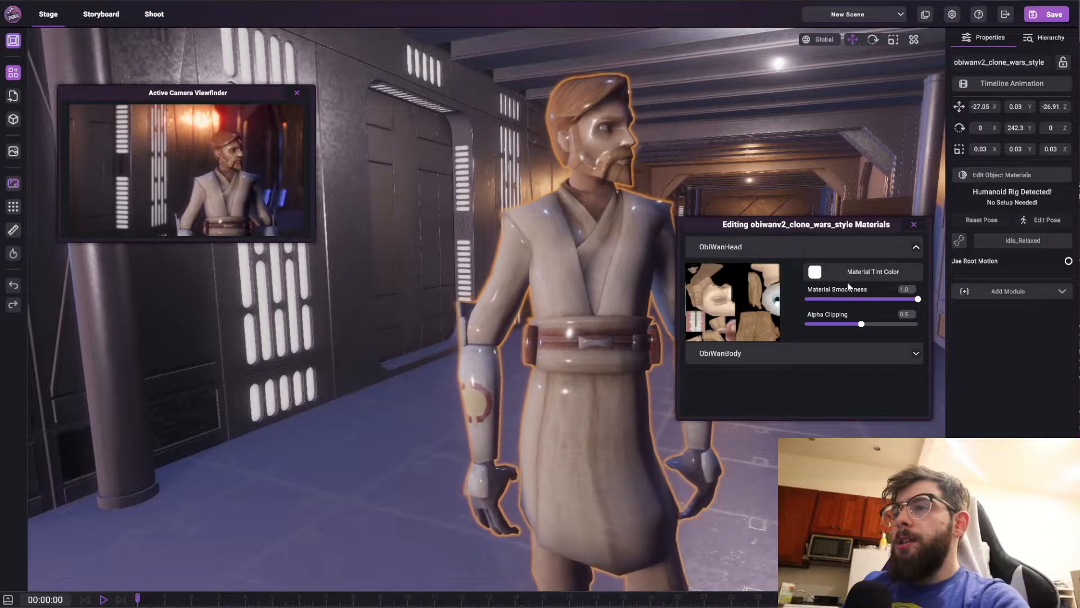
left_click(888, 277)
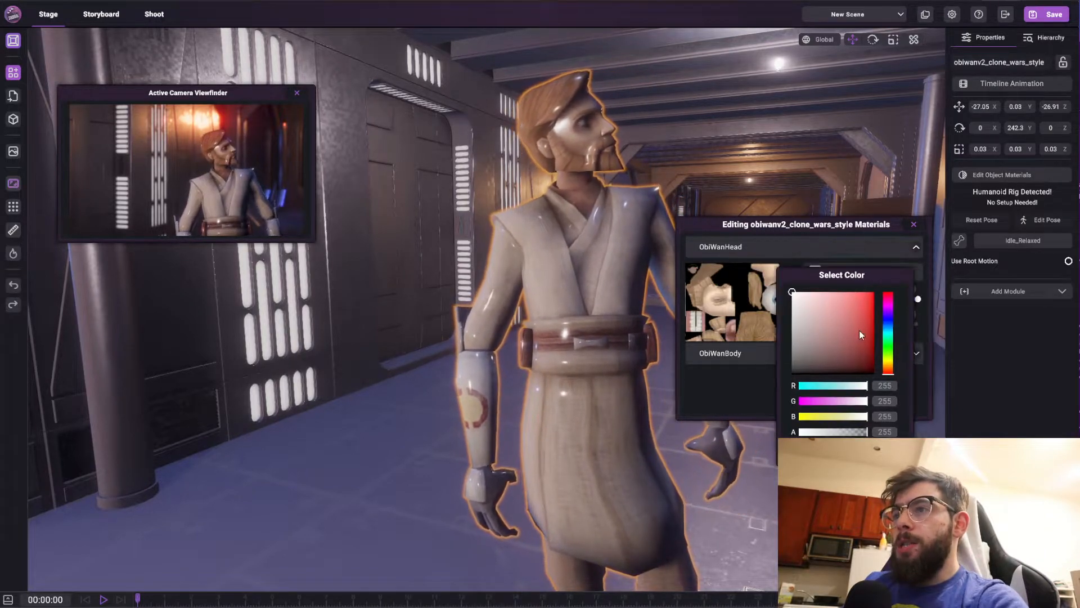
mouse_move(888, 324)
left_mouse_down()
mouse_move(892, 338)
mouse_move(861, 287)
mouse_move(891, 363)
mouse_move(790, 358)
mouse_move(792, 292)
mouse_move(449, 235)
left_mouse_up()
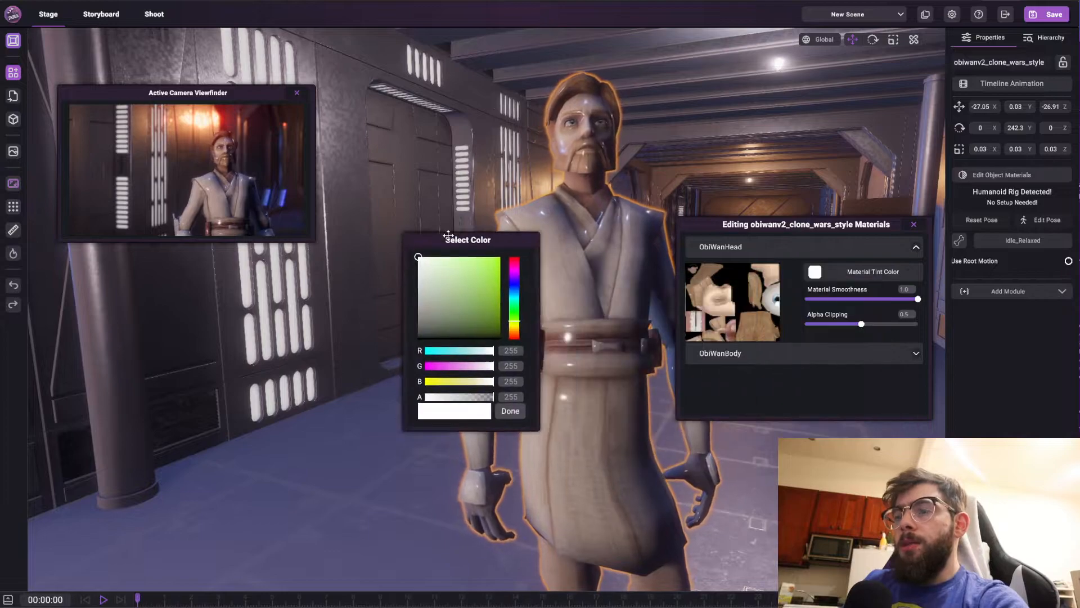
left_click(508, 410)
Lower the ObiWanHead material smoothness to 0.2
right_click_drag(640, 393, 625, 452)
key("e")
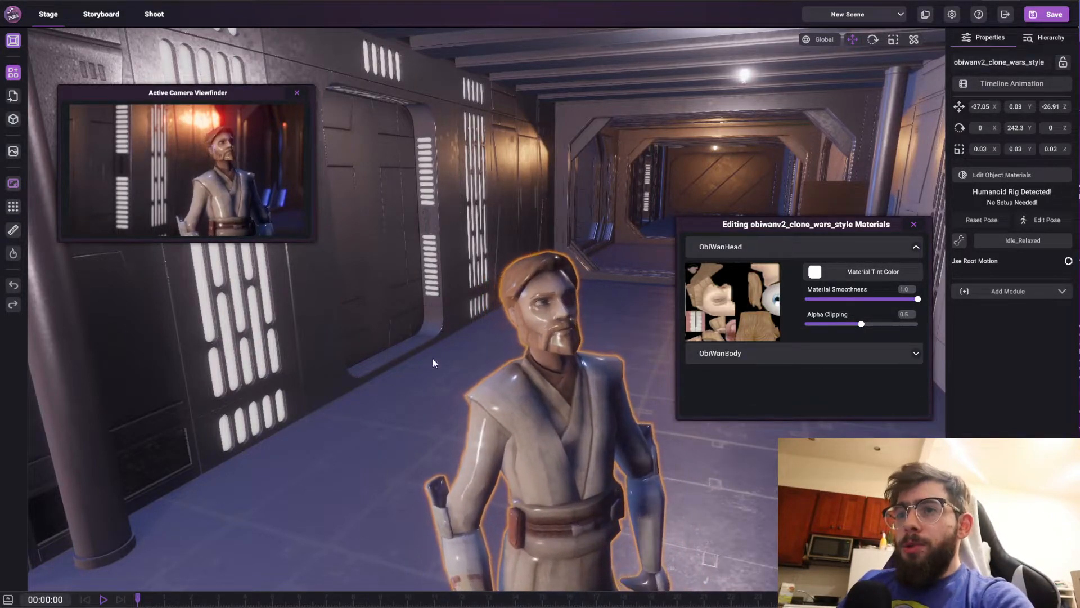
left_click_drag(918, 301, 825, 319)
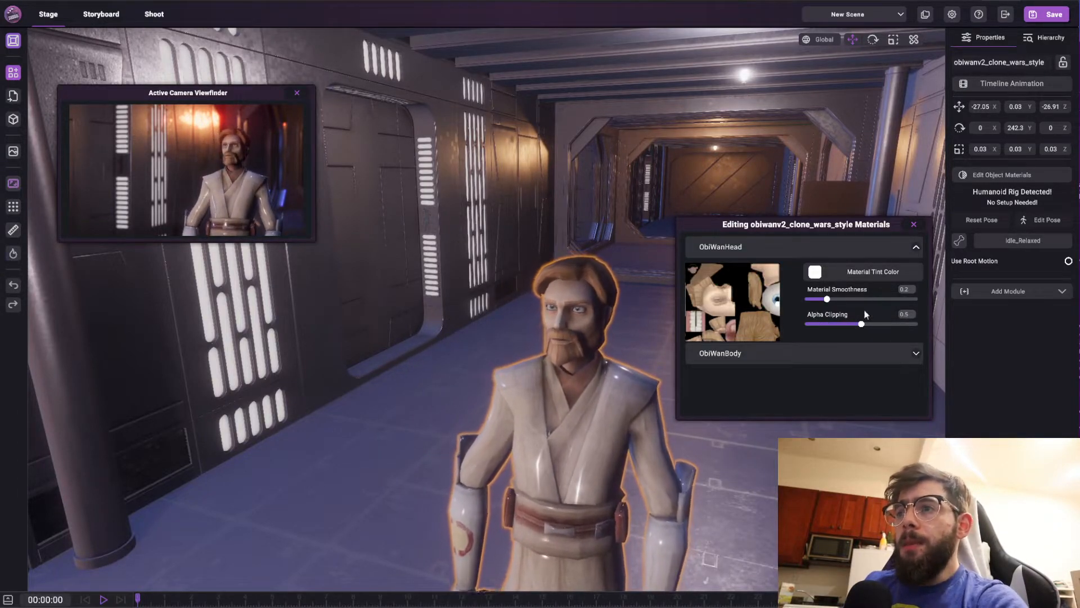
Collapse the head material, expand ObiWanBody and set its smoothness to 0.3
left_click(915, 248)
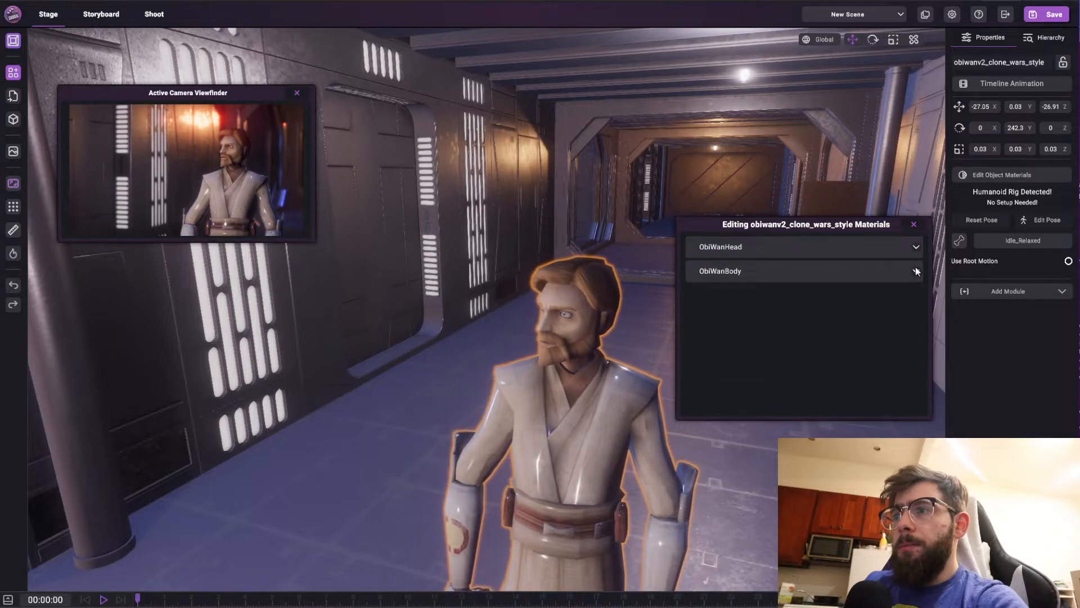
left_click(915, 270)
left_click_drag(855, 336, 841, 344)
Preview the character through the Shoot view, then return to Stage and close the materials editor
right_click_drag(605, 445, 598, 410)
middle_click_drag(598, 410, 590, 197)
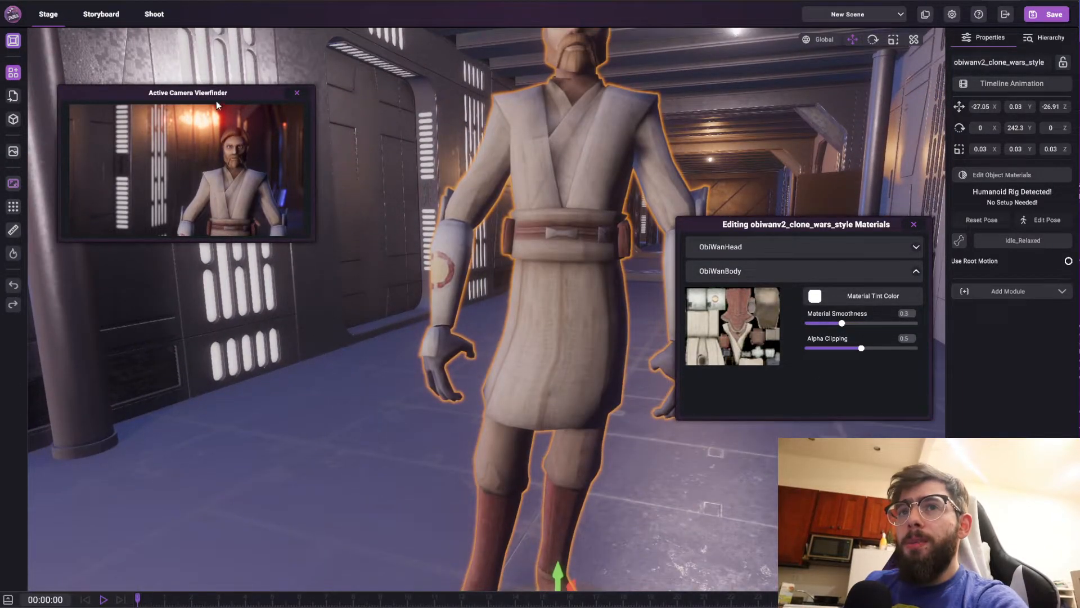
left_click(153, 14)
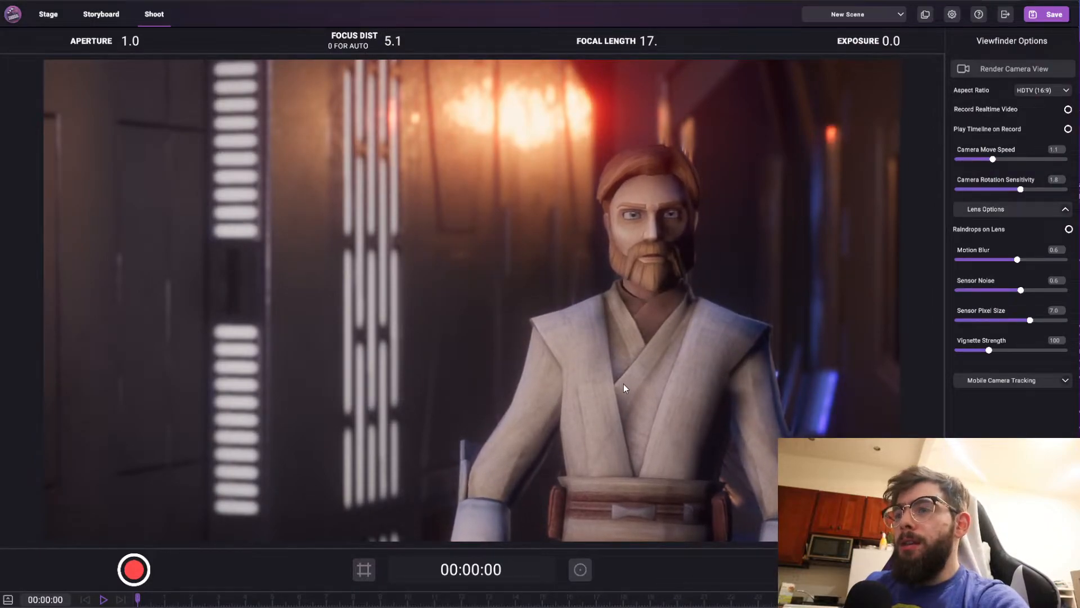
left_click(55, 16)
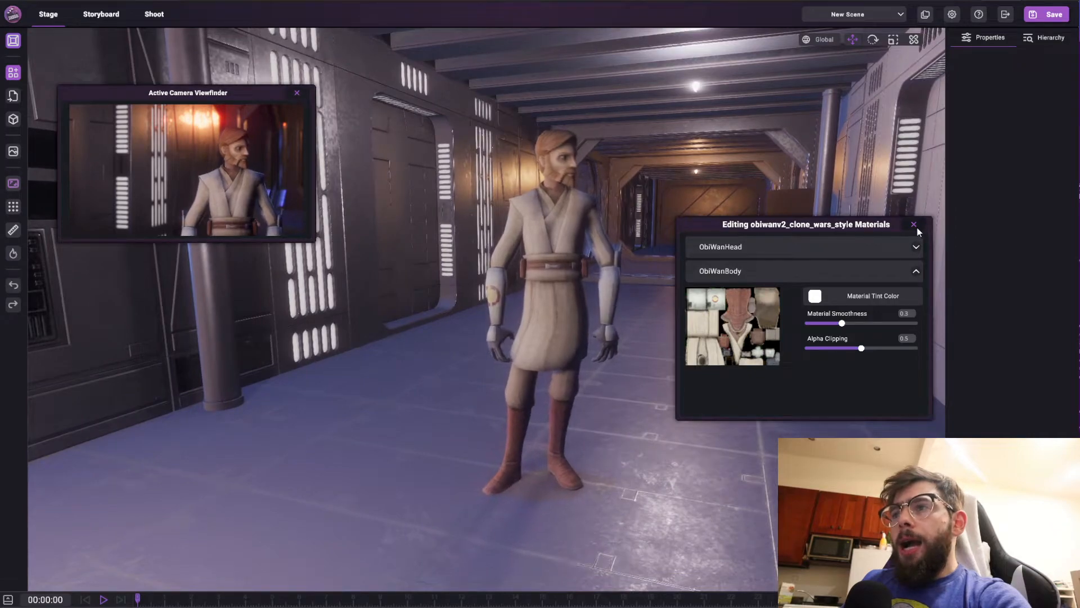
left_click(916, 273)
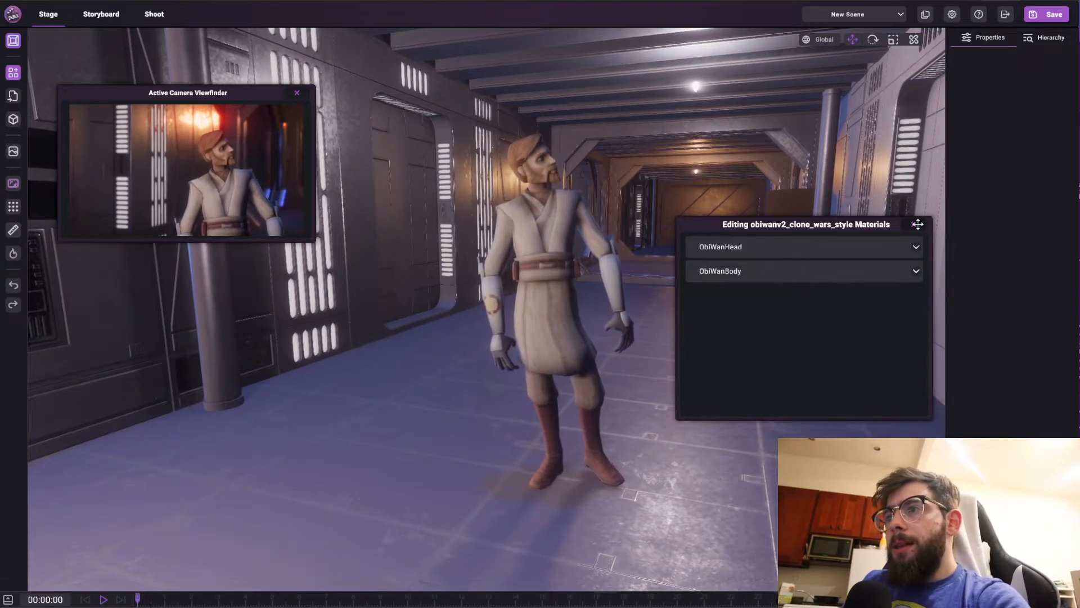
left_click(914, 224)
Select the Venator corridor prefab and open its object materials editor
right_click_drag(836, 369, 740, 302)
key("w")
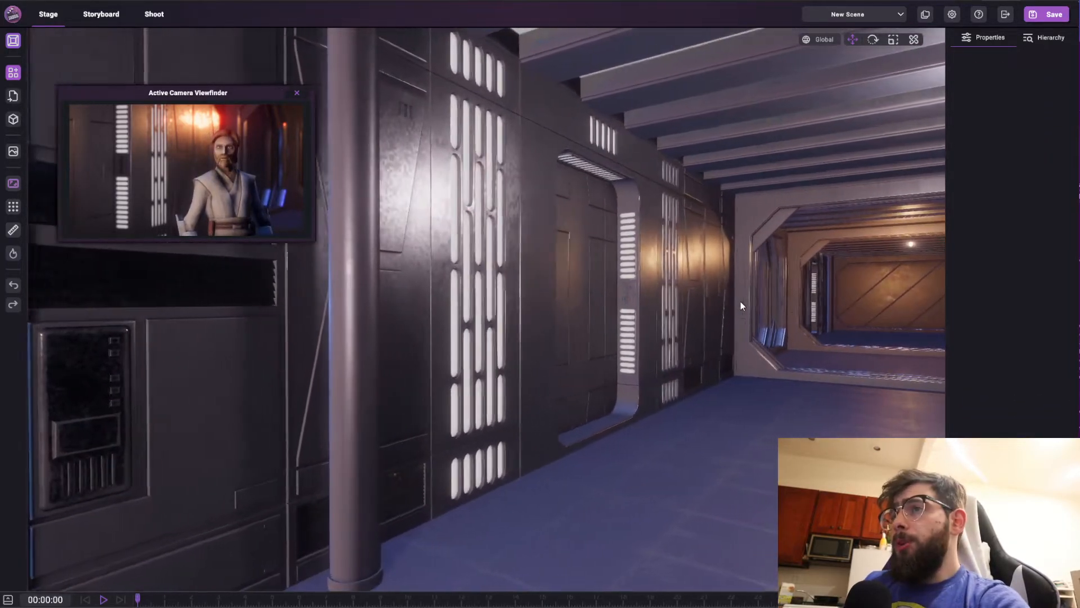
left_click(439, 290)
left_click(1028, 171)
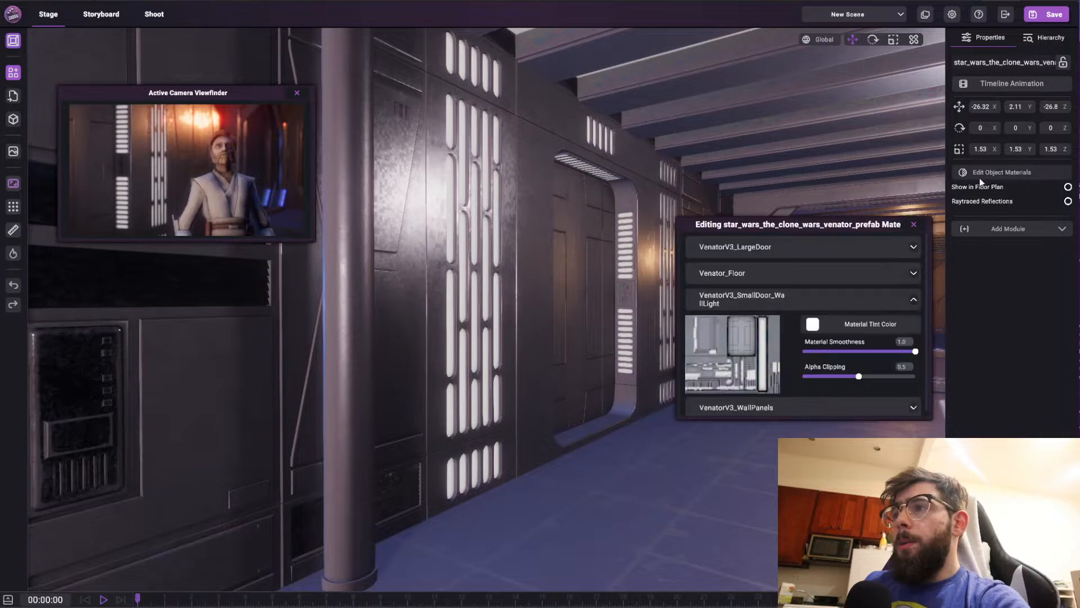
left_click_drag(849, 220, 798, 224)
Set the VenatorV3_SmallDoor_WallLight material smoothness to 0.0
left_click_drag(832, 361, 673, 387)
right_click_drag(514, 513, 891, 406)
key("s")
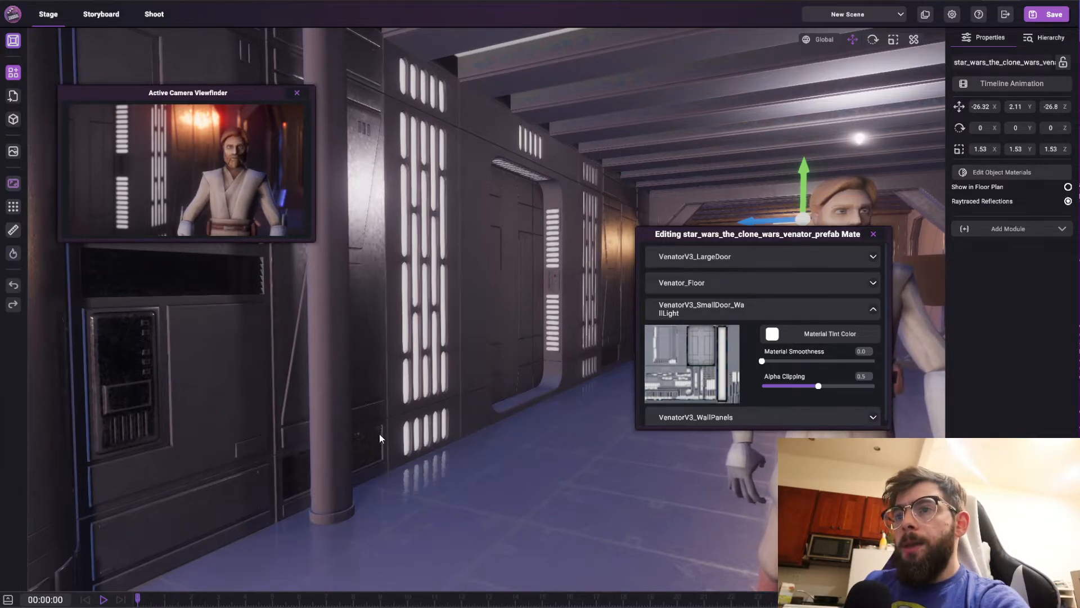
right_click_drag(379, 434, 374, 520)
key("w")
right_click_drag(482, 372, 411, 249)
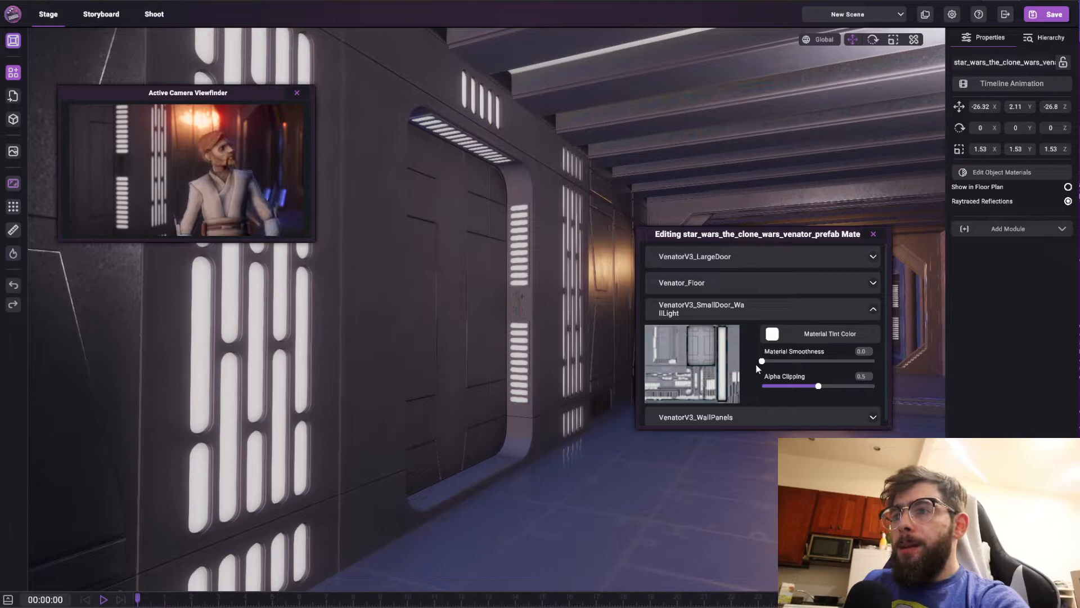
Set the VenatorV3_SmallDoor_WallLight smoothness to 1.0 and toggle Raytraced Reflections on the corridor
left_click_drag(762, 361, 889, 374)
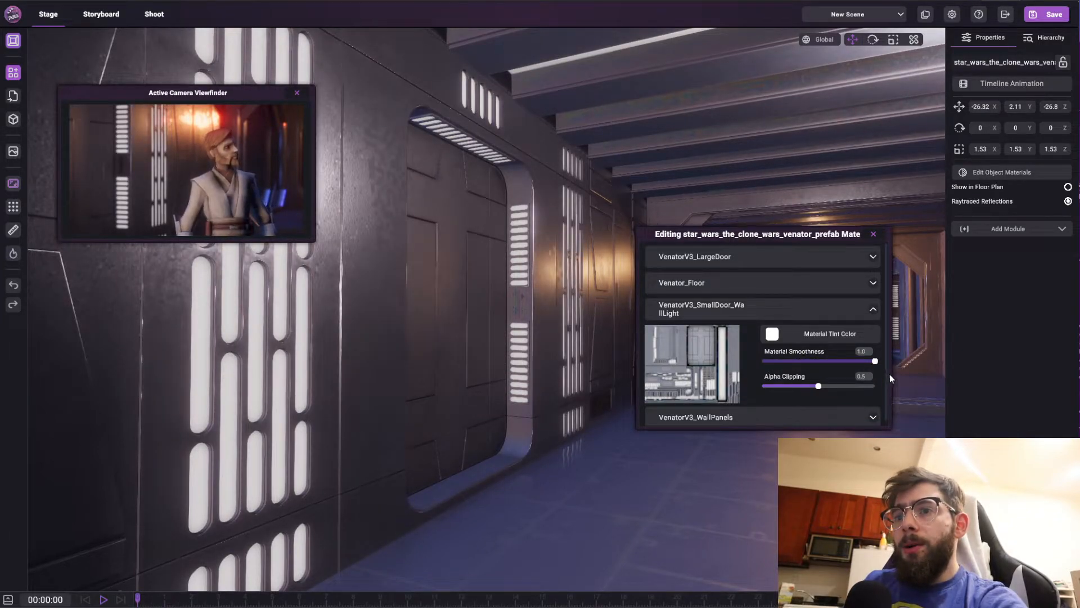
left_click(1069, 203)
right_click_drag(502, 263, 472, 393)
key("w")
key("s")
right_click_drag(404, 304, 440, 341)
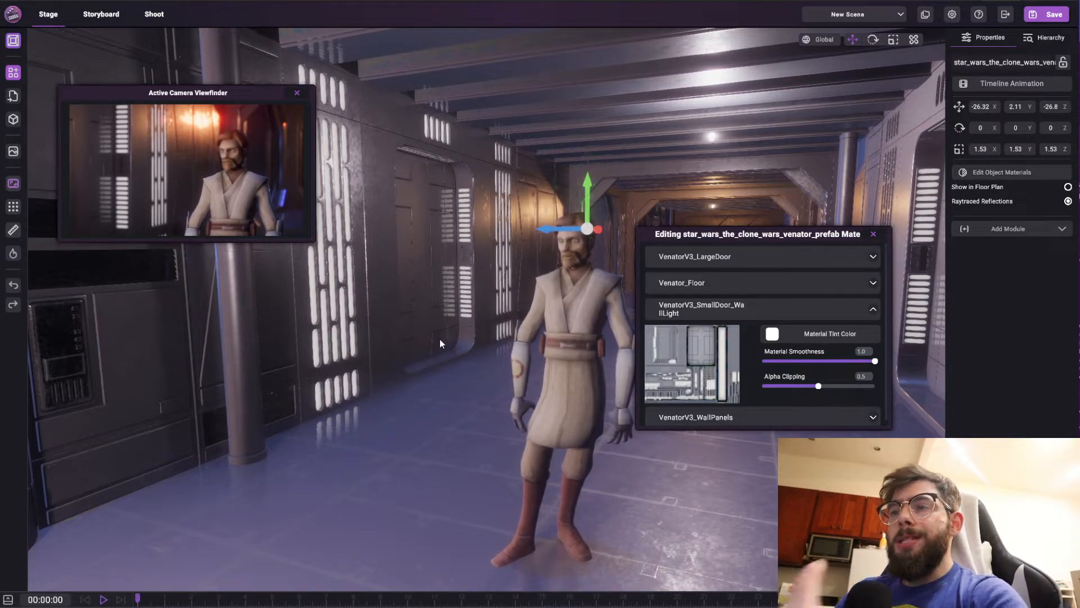
Select the Obi-Wan character again and reopen its materials editor with ObiWanBody expanded
right_click_drag(586, 233, 586, 233)
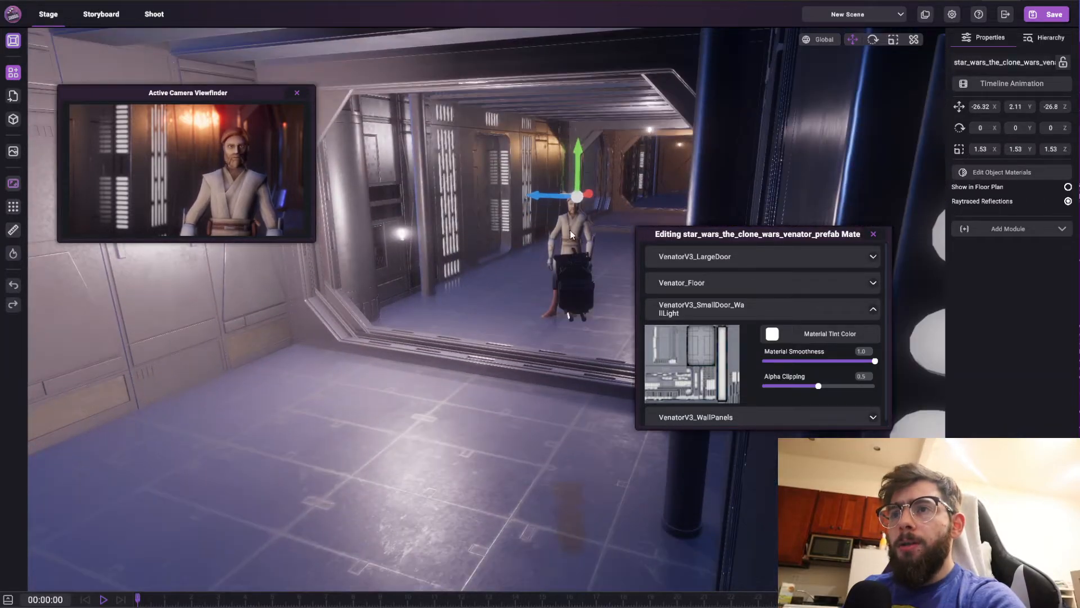
left_click(566, 232)
left_click(566, 234)
scroll(566, 234, "up", 5)
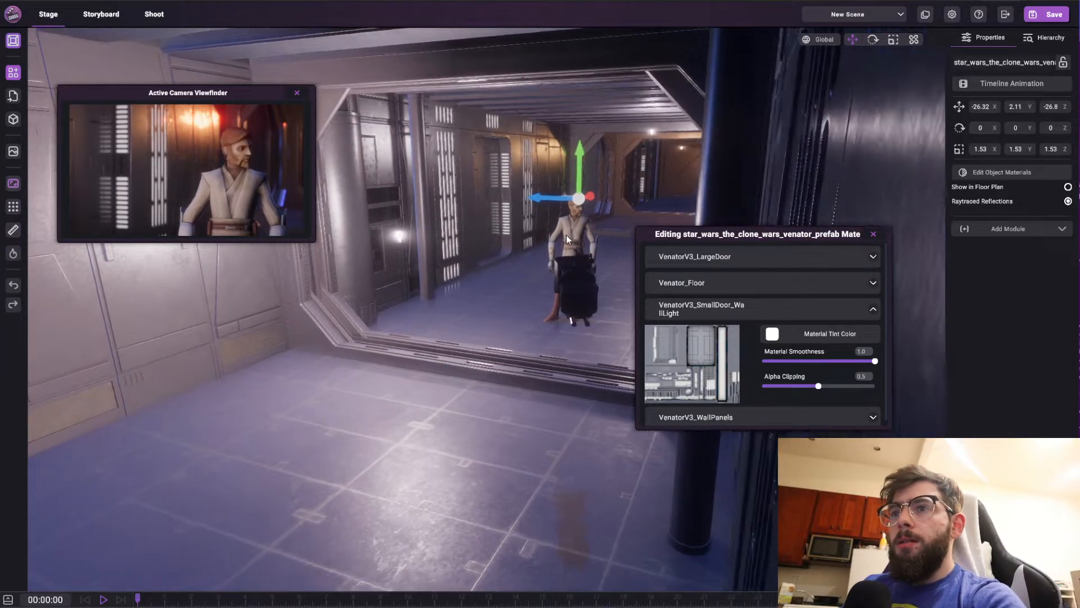
scroll(602, 258, "up", 3)
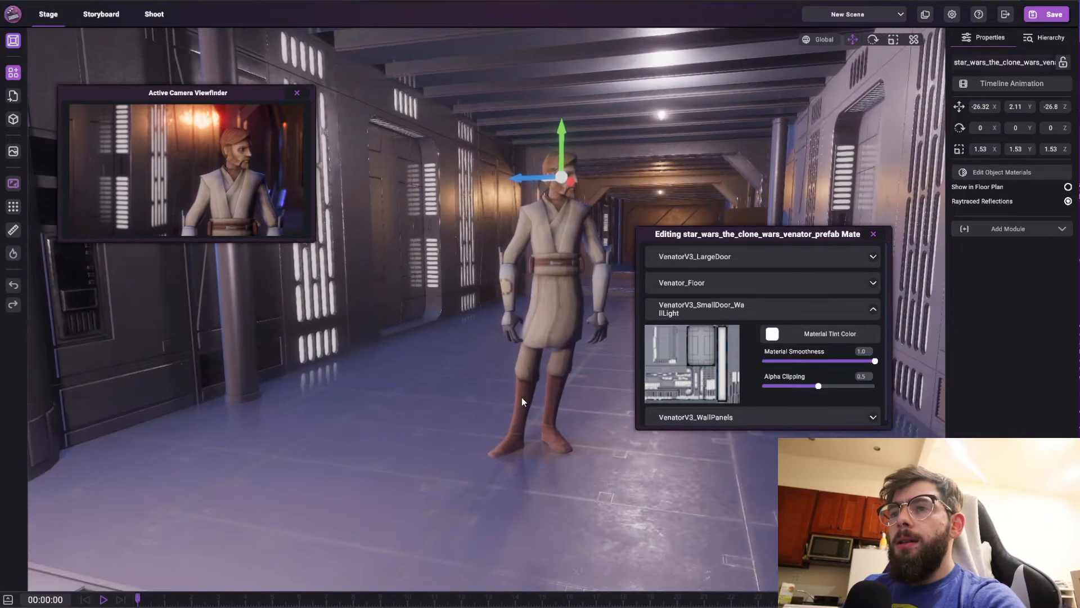
scroll(522, 397, "up", 5)
left_click(992, 174)
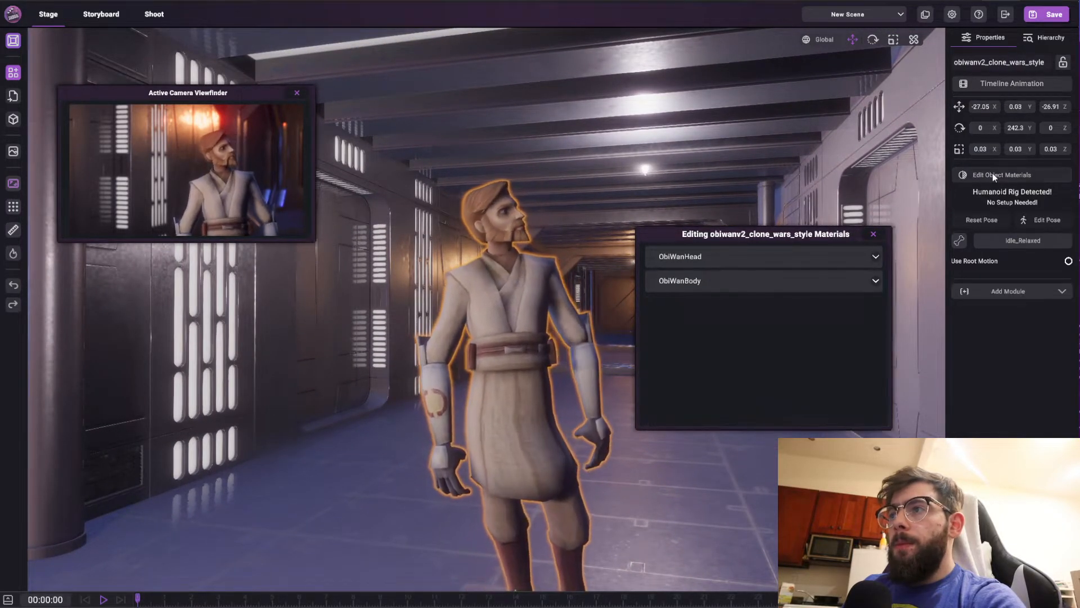
left_click(874, 281)
Raise the ObiWanBody material smoothness to 1.0
left_click_drag(811, 333, 877, 334)
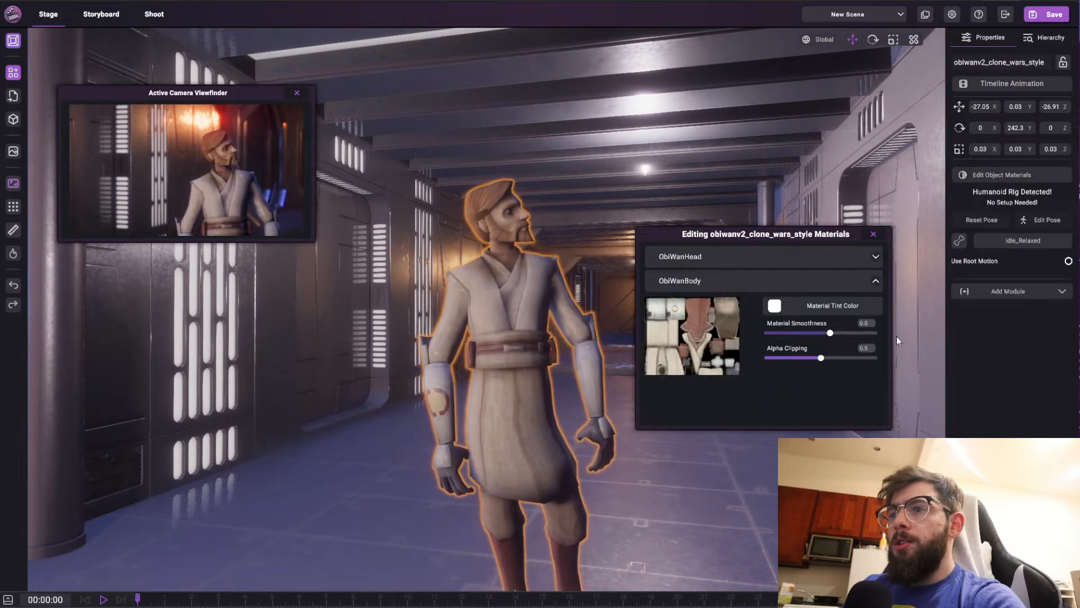
scroll(330, 196, "down", 5)
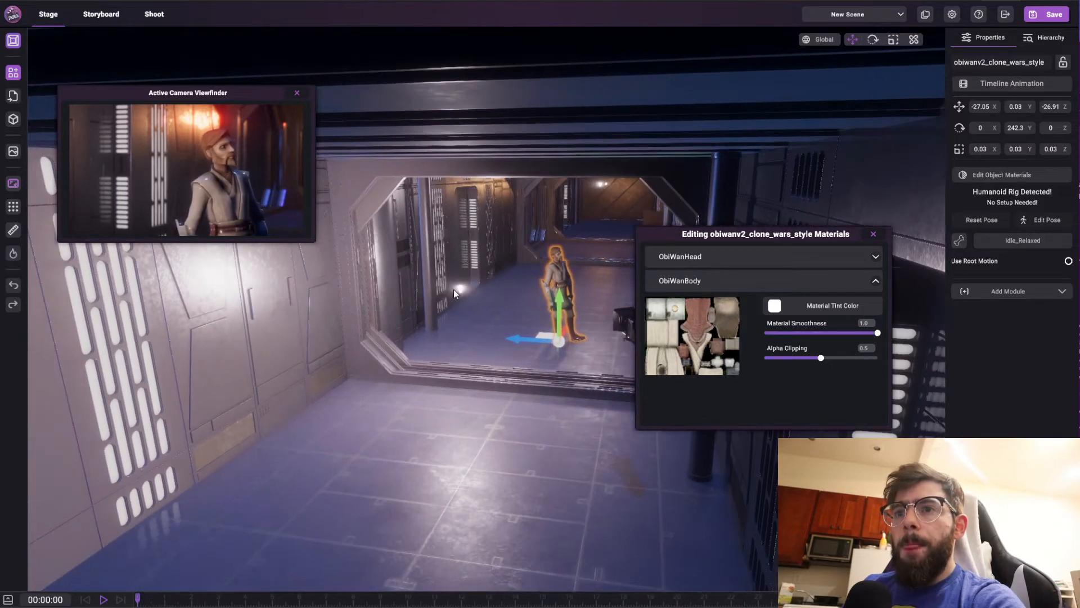
Select the light bulb and reposition it beside the character in the corridor
left_click(453, 290)
left_click_drag(453, 291, 539, 262)
mouse_move(520, 281)
right_mouse_down()
mouse_move(535, 270)
mouse_move(535, 285)
right_mouse_up()
key("w")
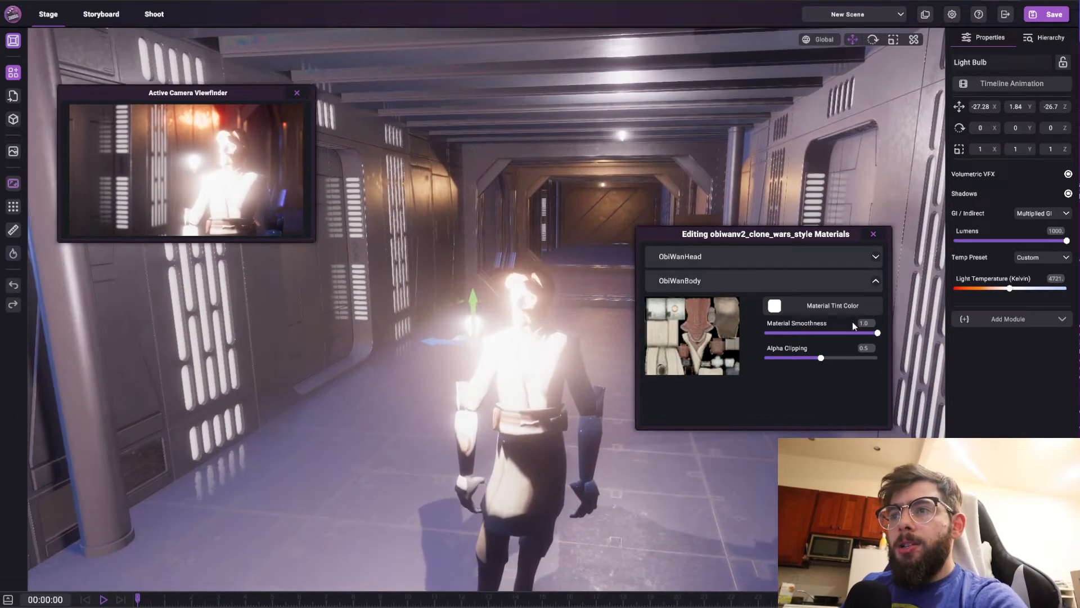
mouse_move(877, 333)
left_mouse_down()
mouse_move(762, 339)
mouse_move(879, 340)
left_mouse_up()
left_click_drag(465, 339, 124, 607)
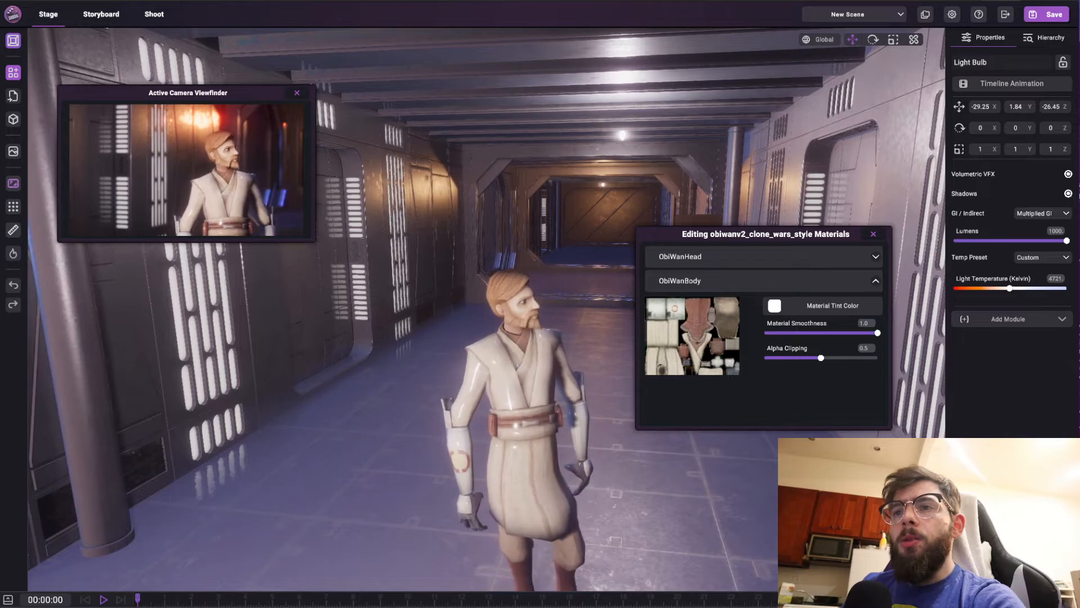
Set the ObiWanBody material smoothness to 0.0 and close the materials editor
left_click_drag(878, 332, 761, 334)
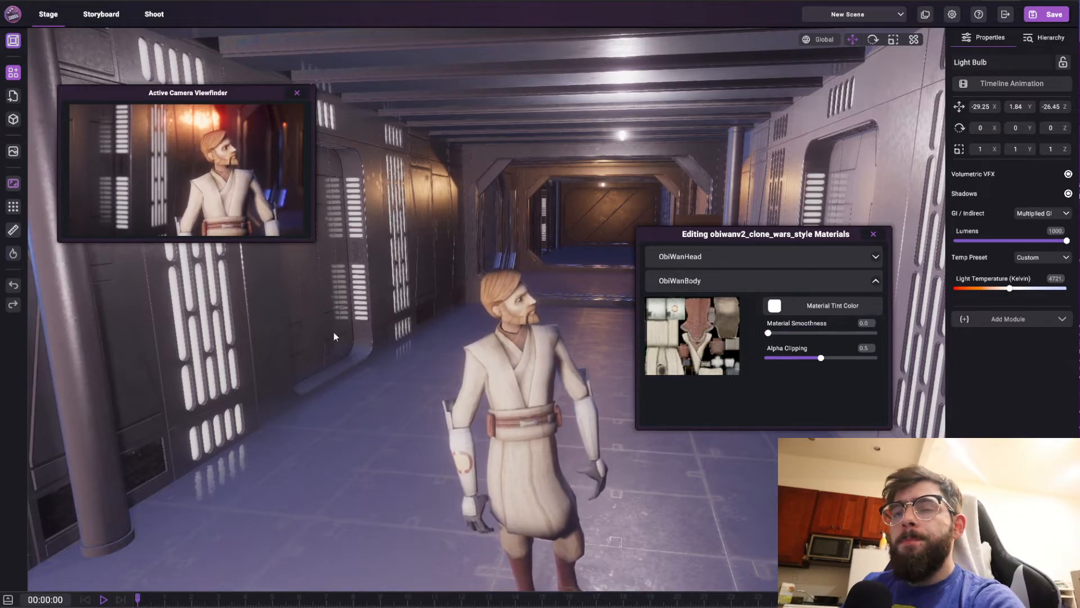
key("s")
left_click(873, 233)
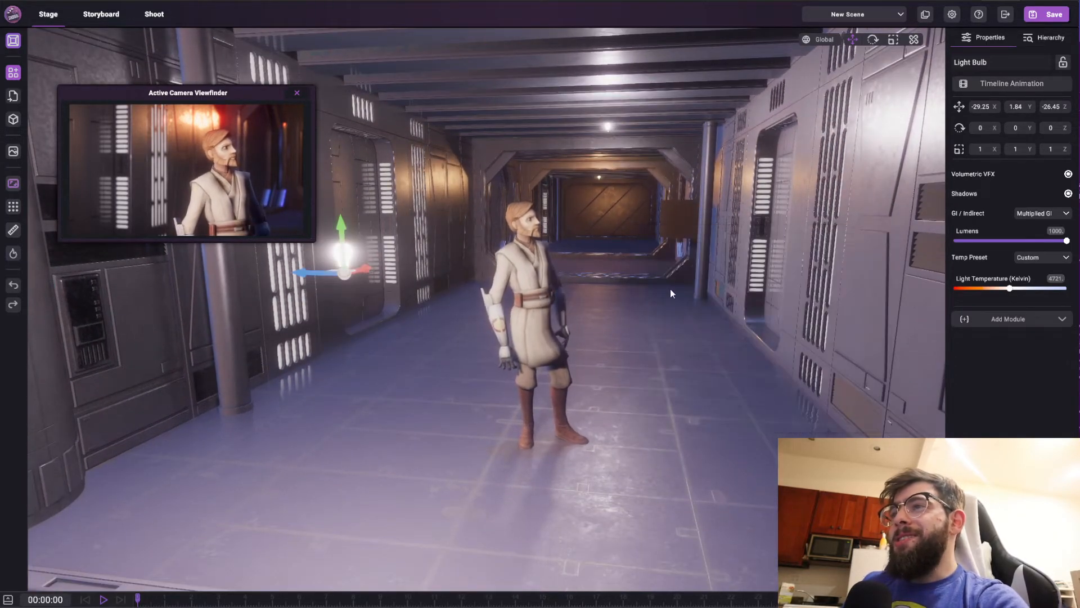
Select the Obi-Wan character and view it from further back through the corridor doorway
right_click_drag(475, 294, 386, 304)
key("s")
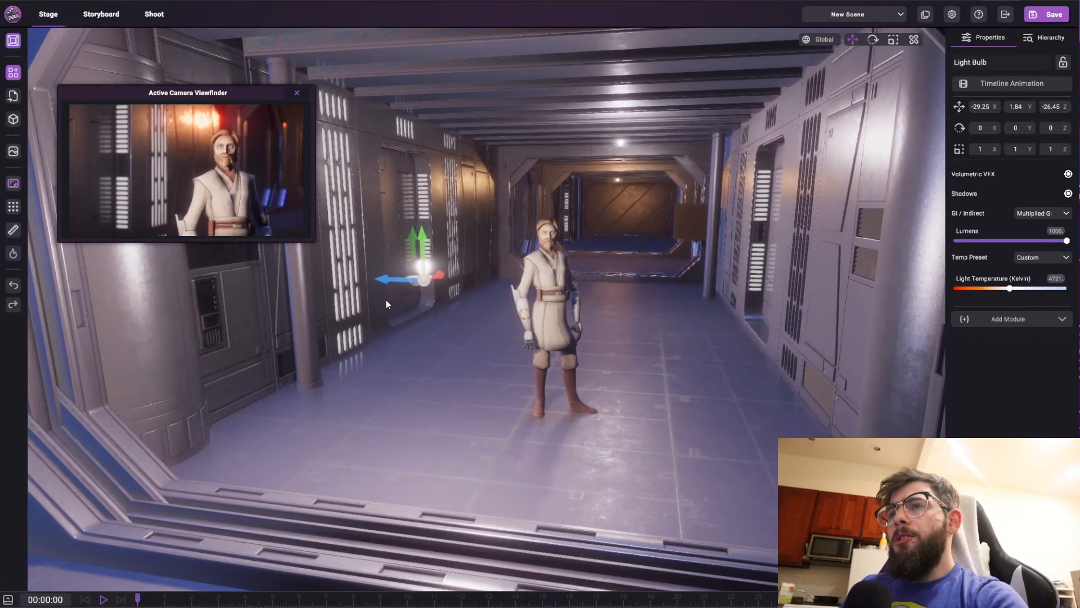
left_click(556, 363)
right_click_drag(555, 359, 560, 327)
key("w")
key("w")
right_click_drag(583, 365, 561, 434)
left_click(600, 419)
key("s")
key("q")
right_click_drag(548, 333, 545, 290)
key("w")
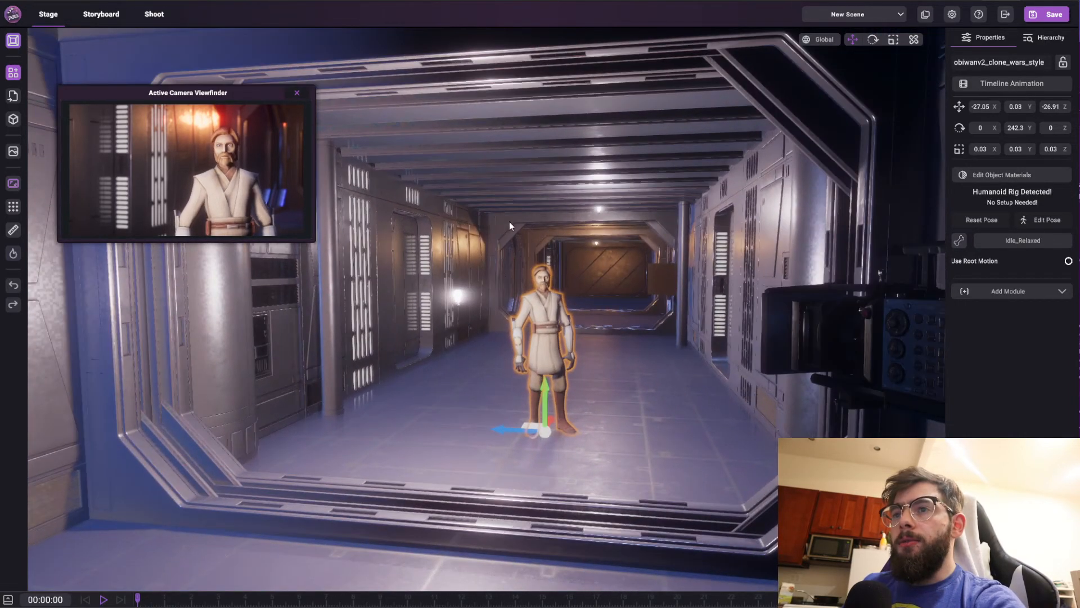
right_click_drag(619, 353, 628, 383)
key("s")
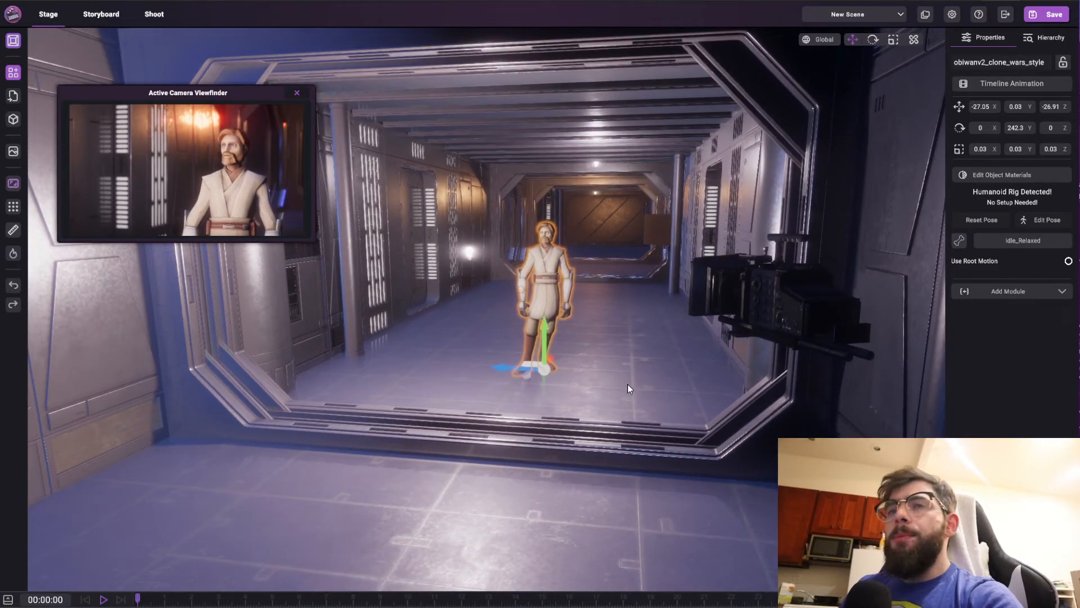